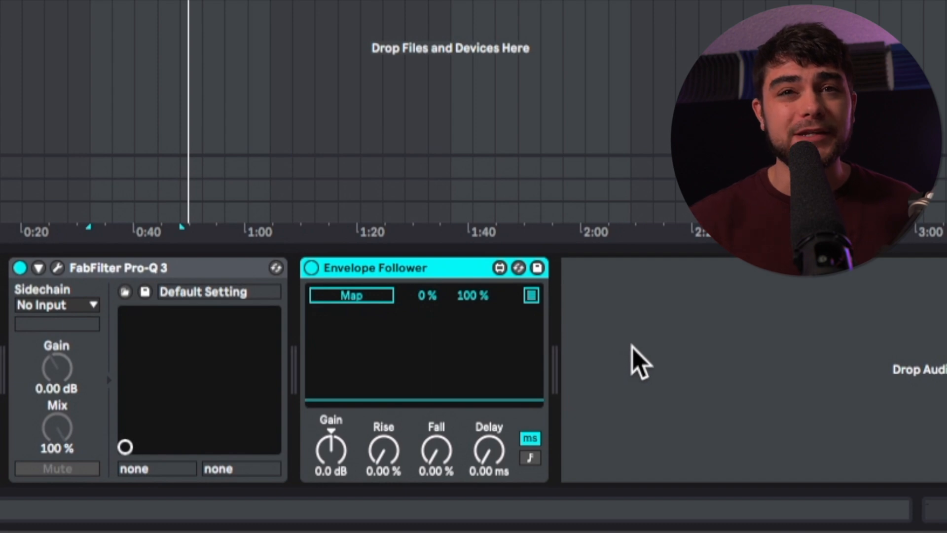
- Set the Envelope Follower's mapping range to 50 % minimum and 0 % maximum, and map it to EQ Eight's band 2 gain
drag(472, 296, 473, 326)
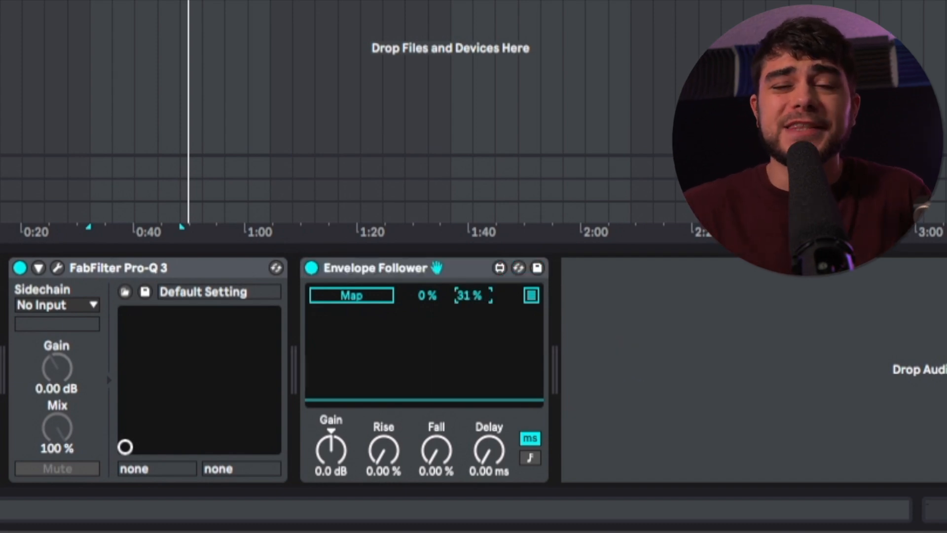
drag(428, 295, 428, 274)
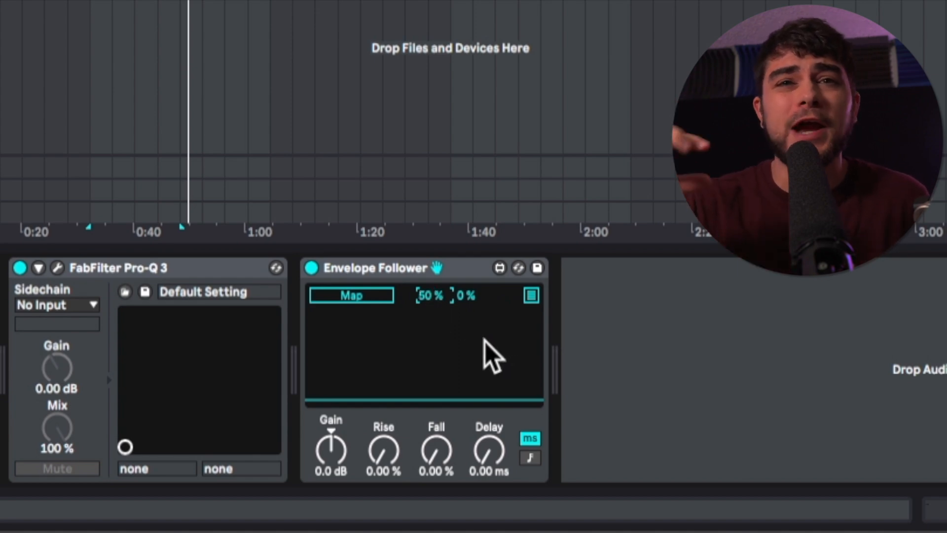
click(345, 298)
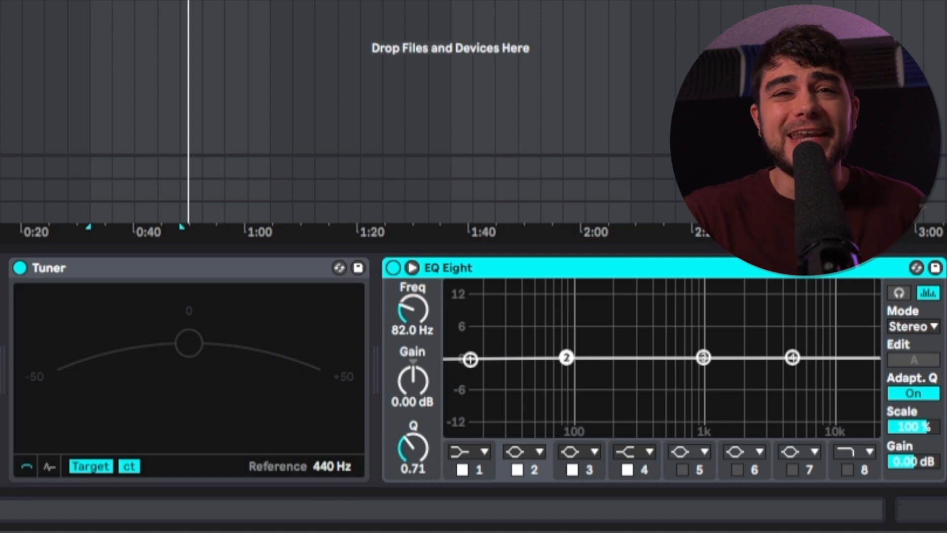
click(417, 378)
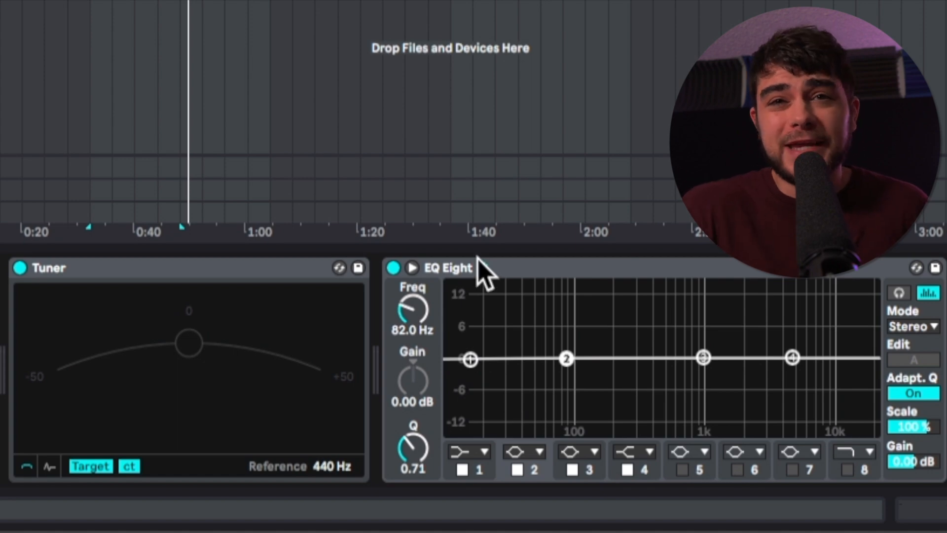
key(space)
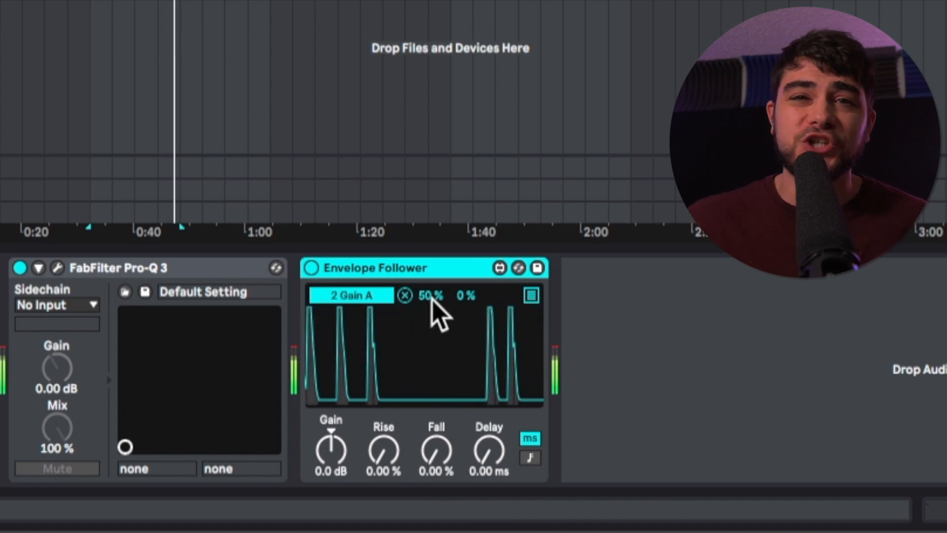
mouse_move(420, 297)
mouse_down()
mouse_move(419, 310)
mouse_move(419, 296)
mouse_up()
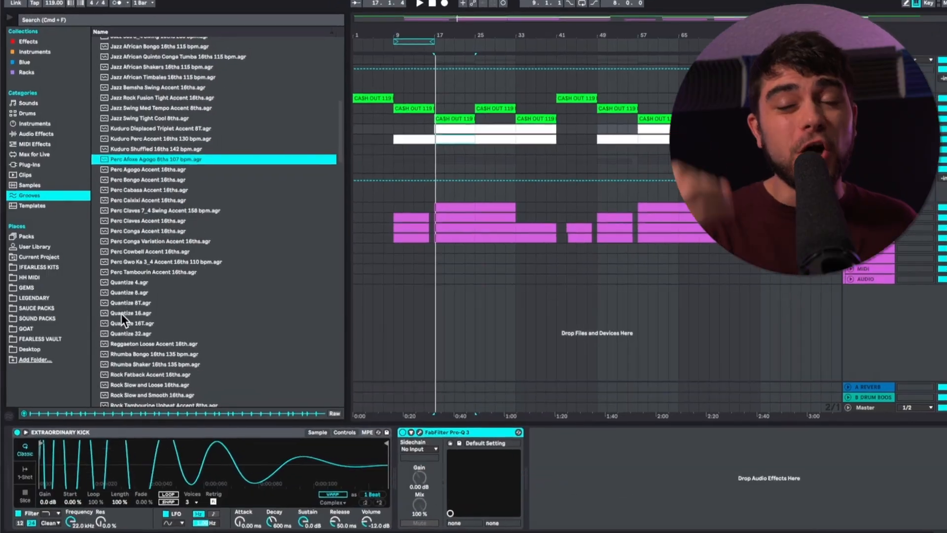
- Add the Quantize 16 groove to the Groove Pool and raise its velocity amount to 100 %
double_click(121, 314)
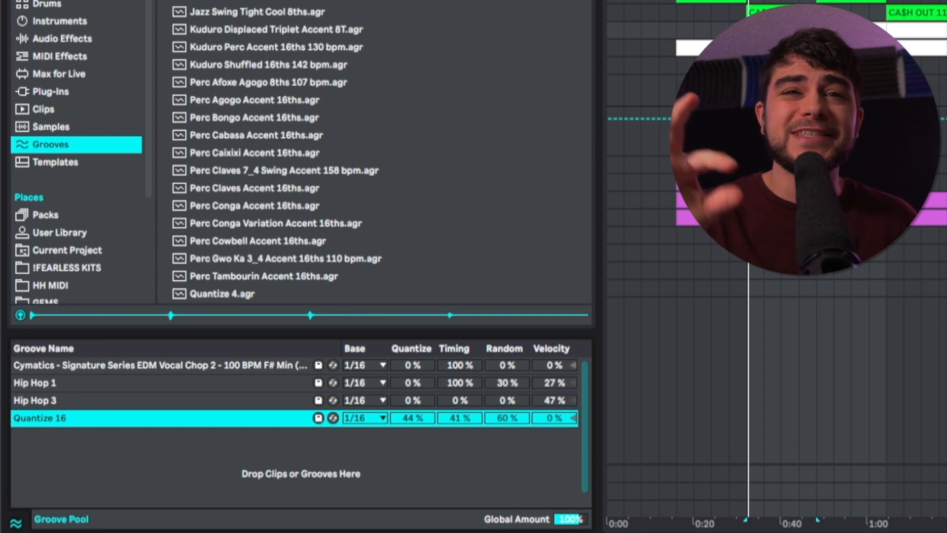
drag(555, 421, 555, 407)
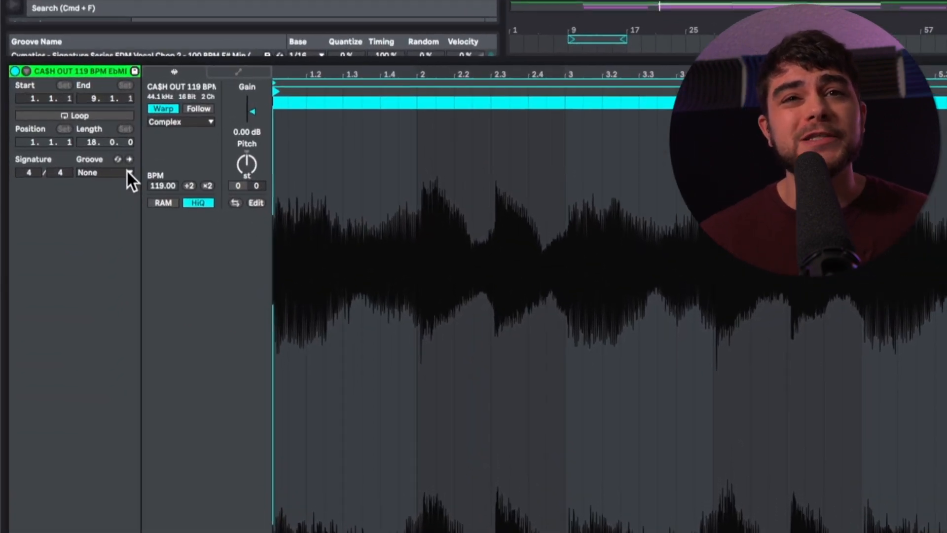
- Set the groove of the 71_kies audio clip to Hip Hop 1
click(123, 170)
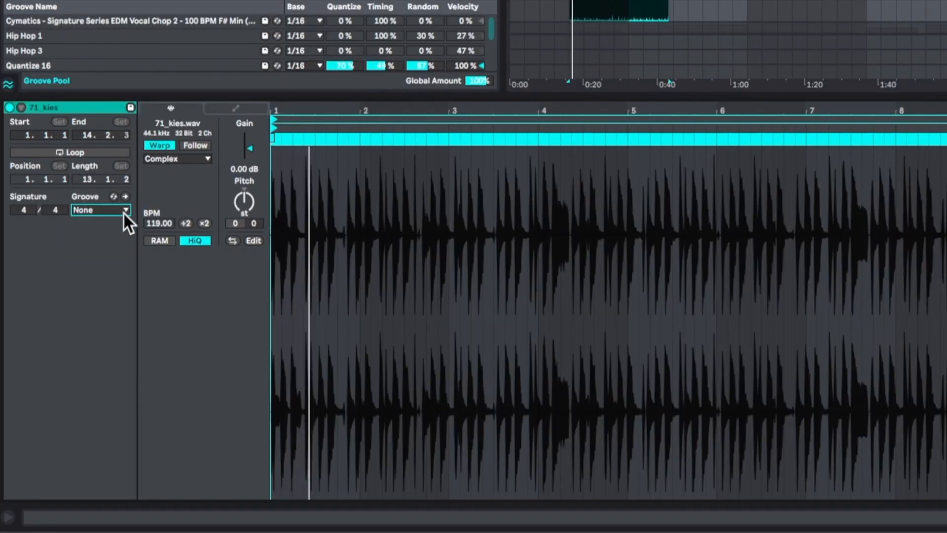
click(124, 211)
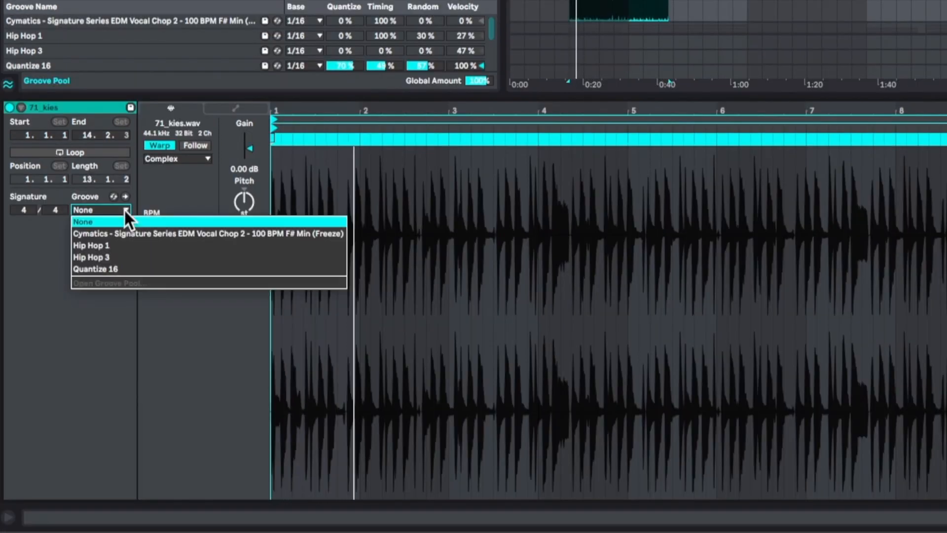
click(109, 245)
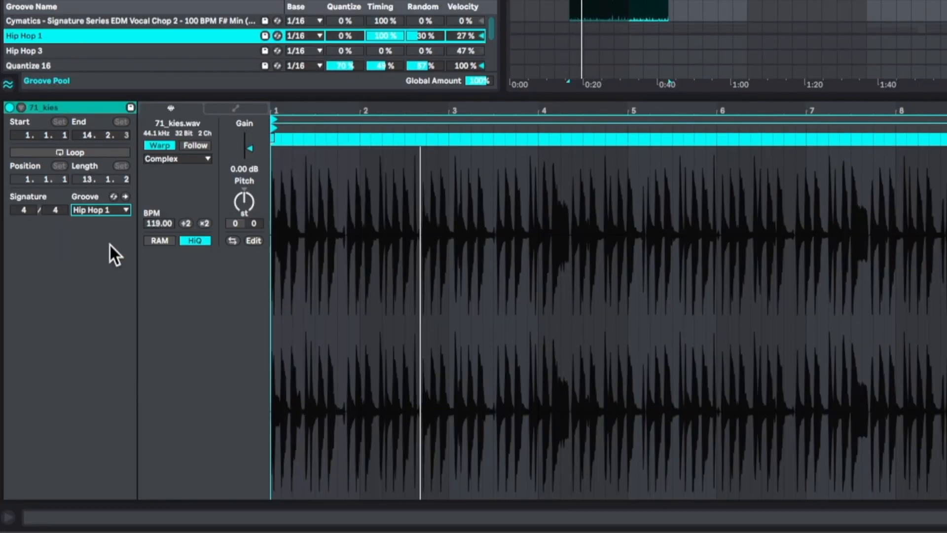
- Assign the Quantize 16 groove to the 71_kies clip and adjust the timing amount in the Groove Pool
click(120, 215)
click(88, 270)
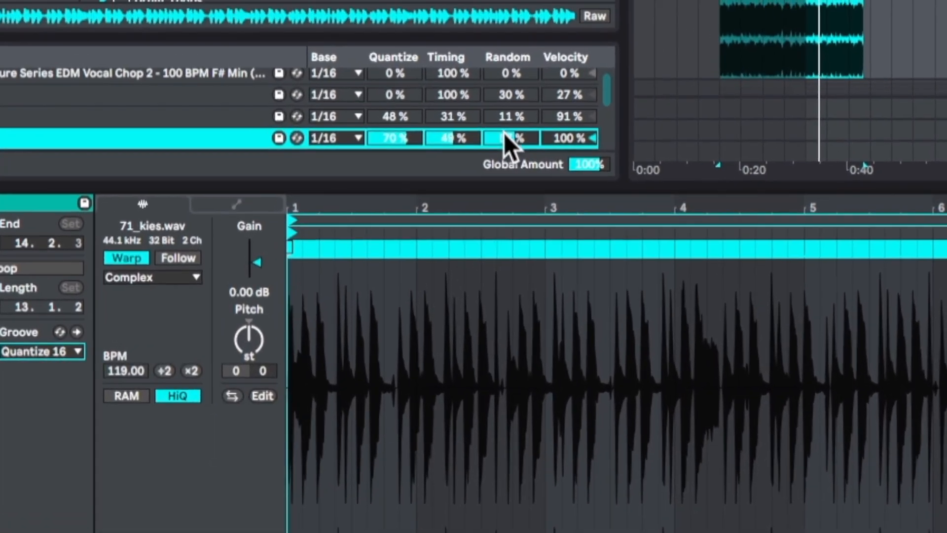
drag(457, 97, 457, 111)
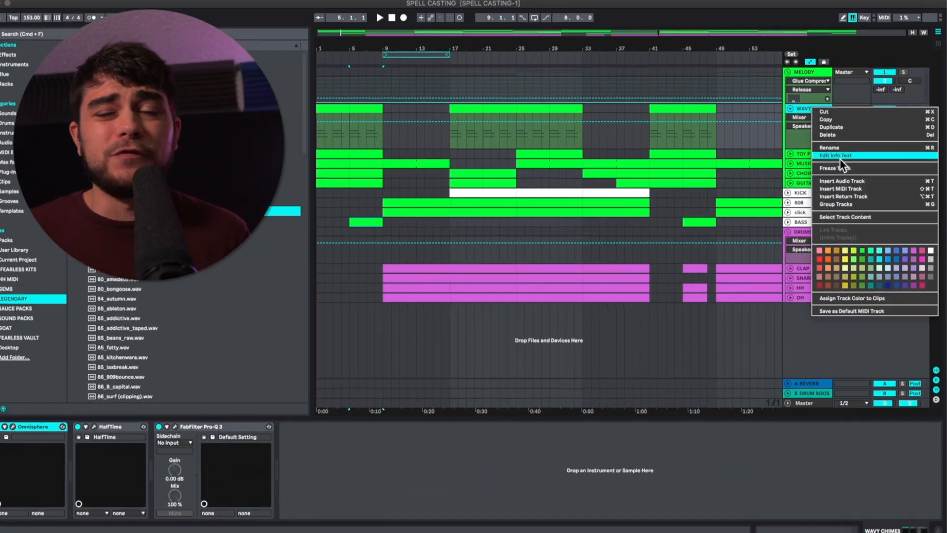
- Freeze the WAVY CHIMES track and copy its frozen clip starting at bar 17 onto a new audio track below
click(835, 168)
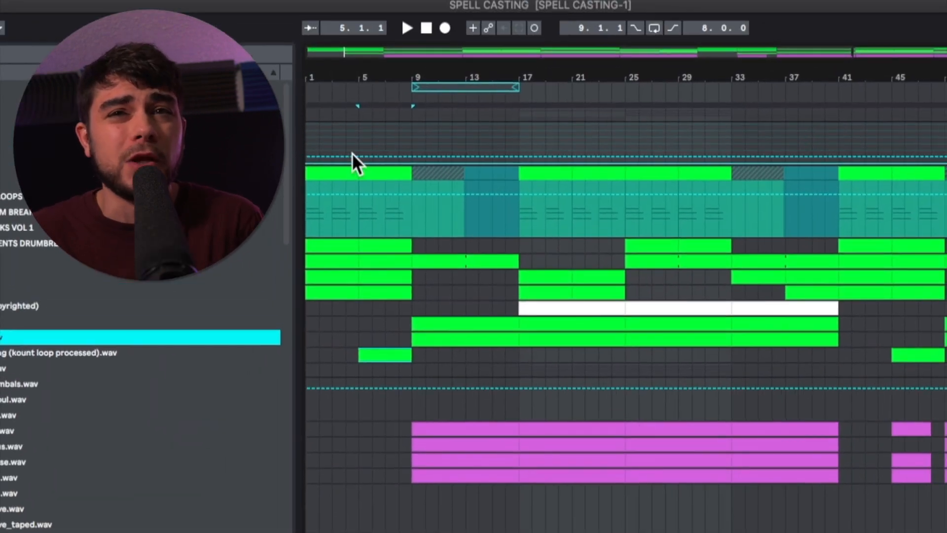
key(space)
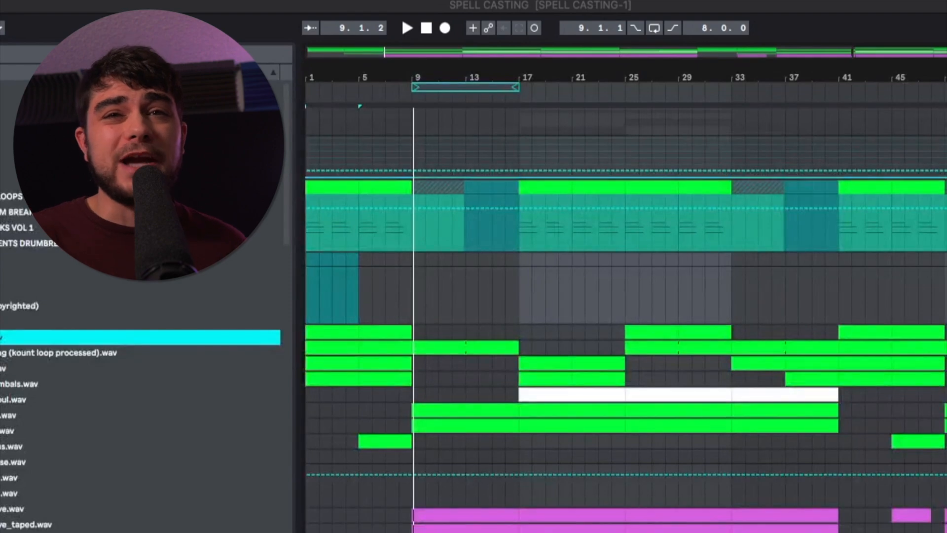
click(547, 188)
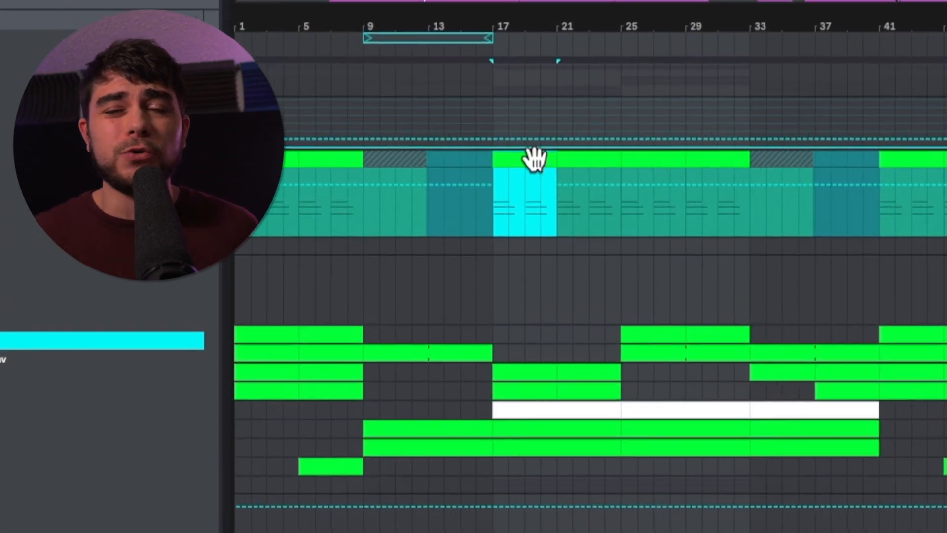
drag(535, 159, 494, 266)
drag(499, 3, 763, 44)
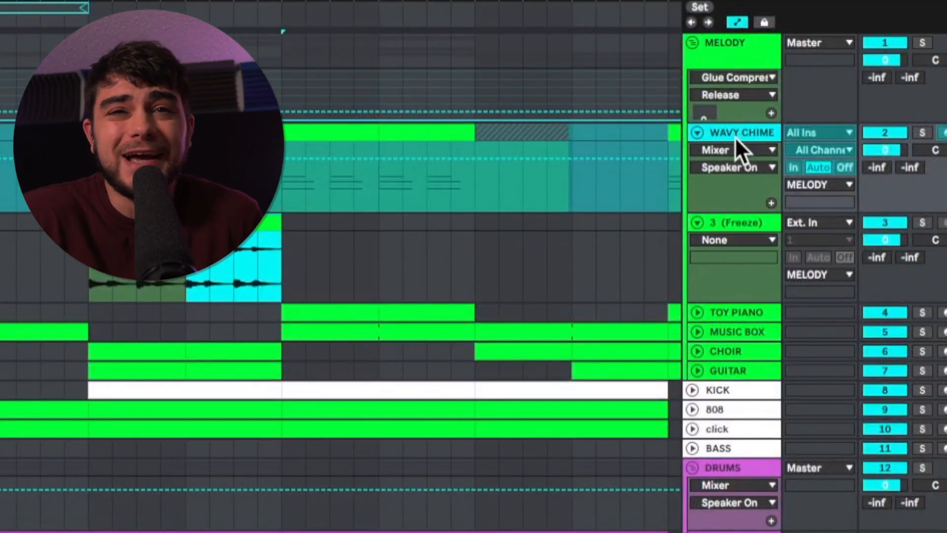
- Group the WAVY CHIMES track, and load ValhallaVintageVerb on the group with an adjusted decay
key(ctrl+g)
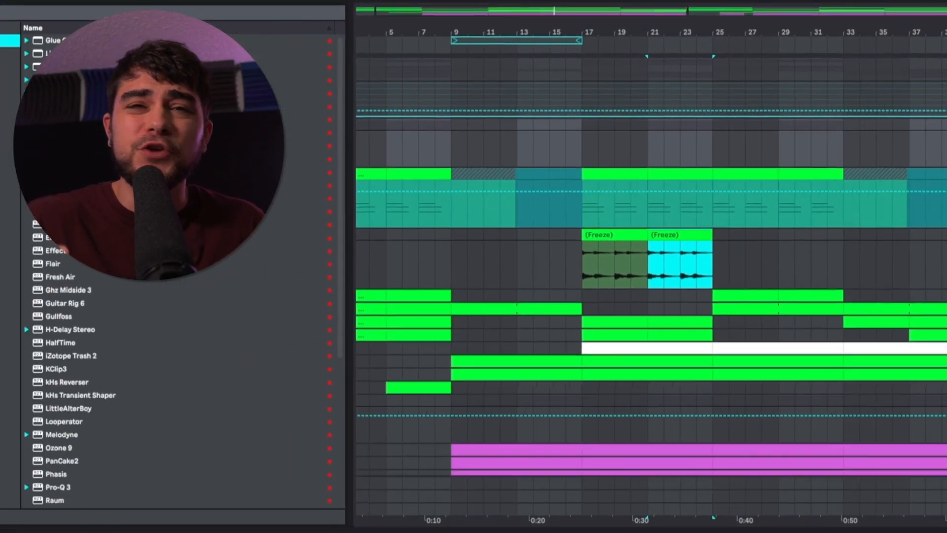
scroll(175, 473, down, 8)
double_click(176, 480)
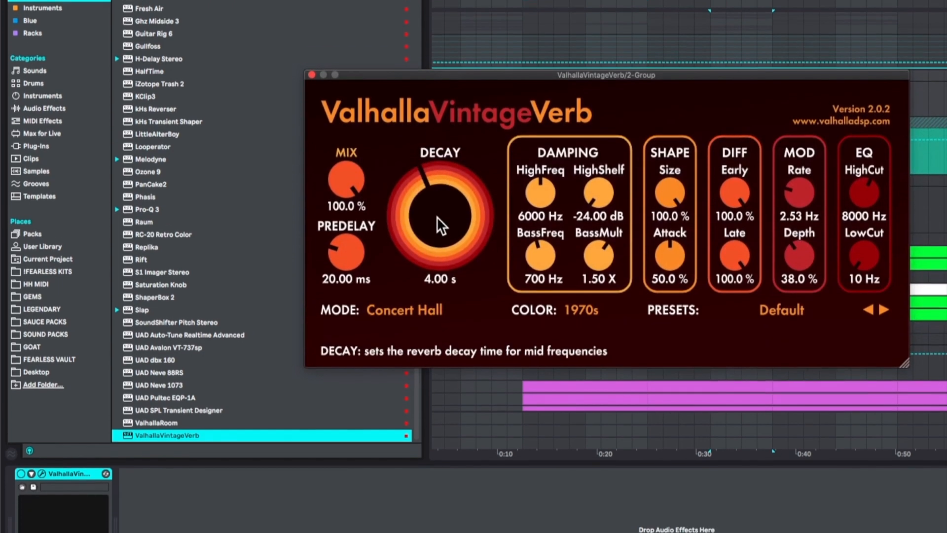
drag(437, 262, 444, 256)
drag(356, 129, 340, 90)
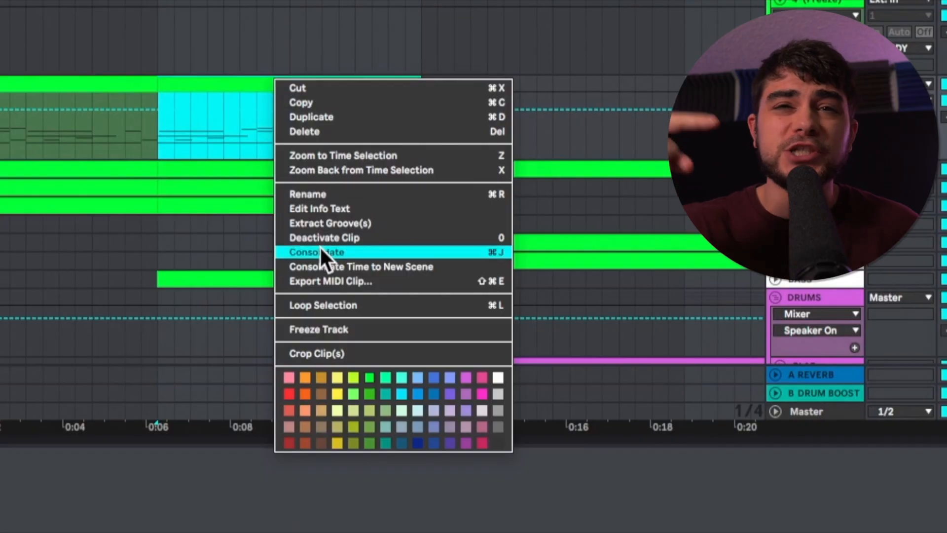
- Freeze the track that holds the selected MIDI clip
click(311, 328)
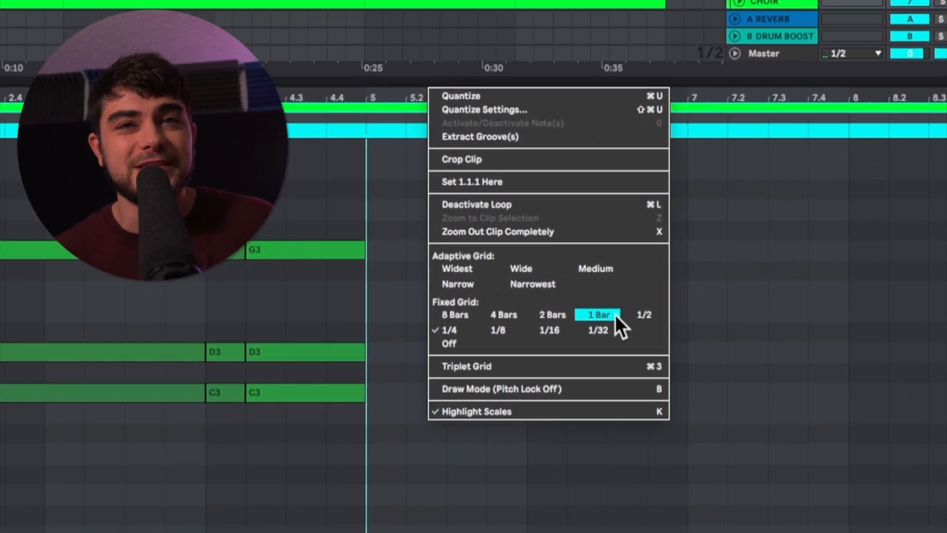
click(705, 294)
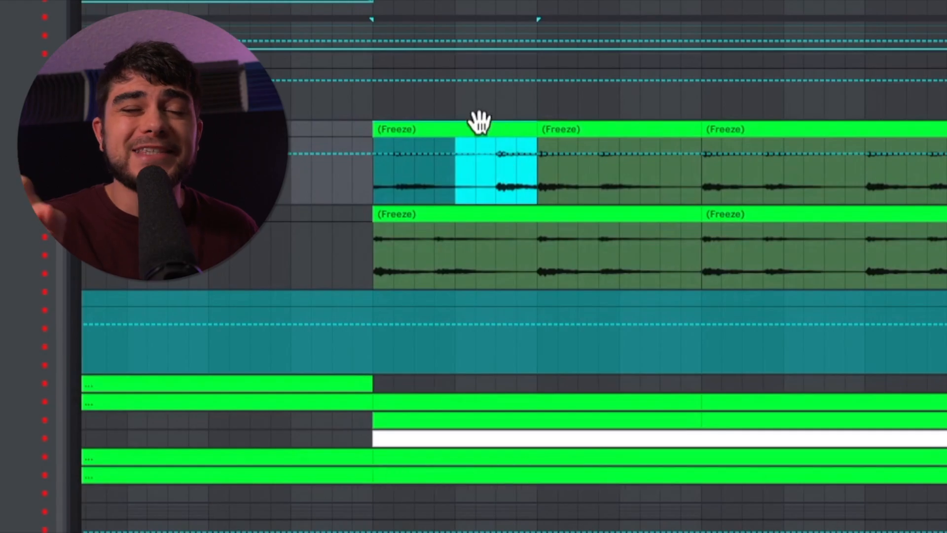
- Slip the audio earlier inside individual frozen clips of the first frozen audio track, keeping the clip boundaries in place
drag(433, 193, 390, 192)
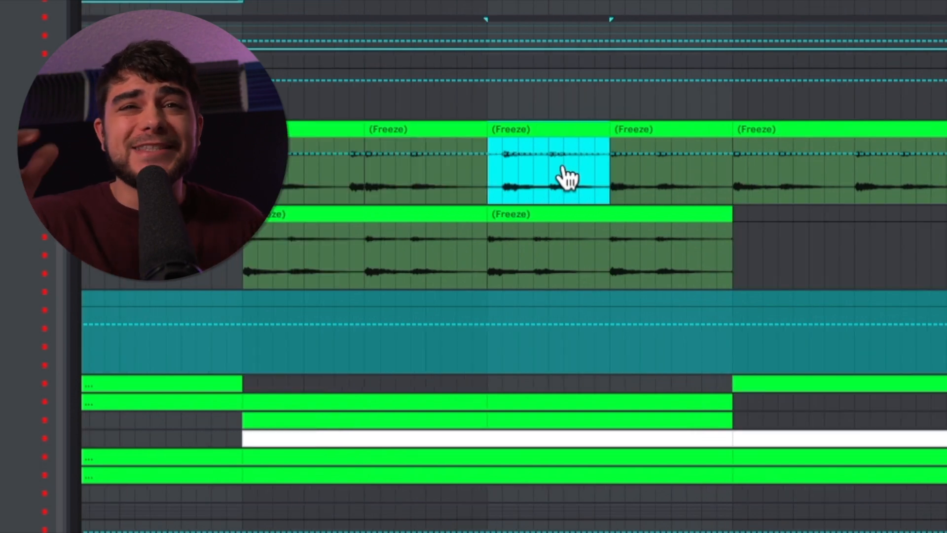
drag(672, 183, 590, 187)
key(space)
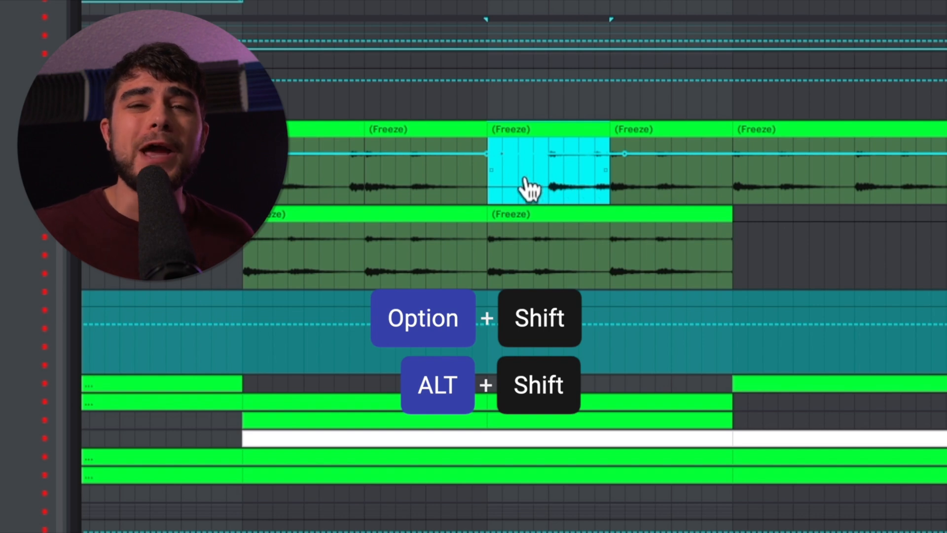
drag(530, 190, 501, 190)
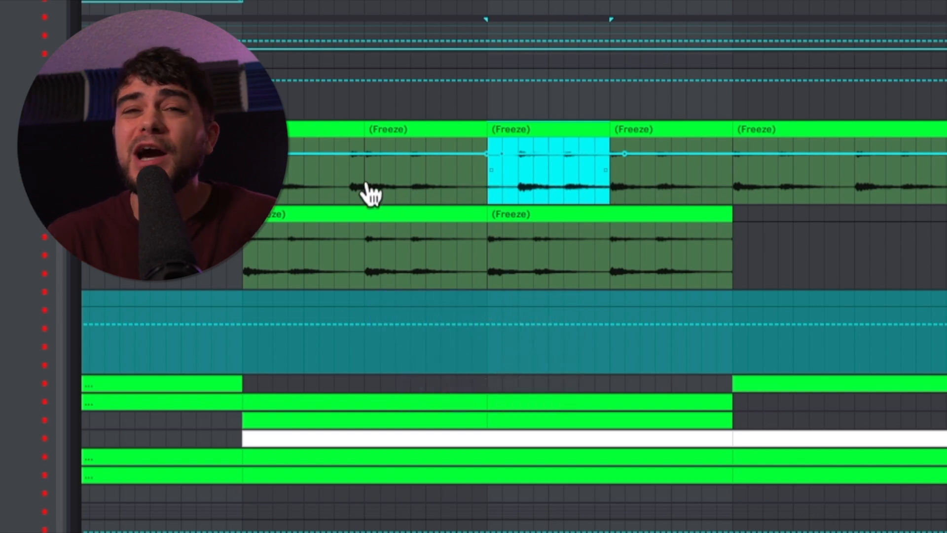
mouse_move(578, 188)
mouse_down()
mouse_move(447, 192)
mouse_move(605, 201)
mouse_move(486, 197)
mouse_move(557, 199)
mouse_move(504, 194)
mouse_move(567, 201)
mouse_move(491, 205)
mouse_move(451, 193)
mouse_up()
click(451, 192)
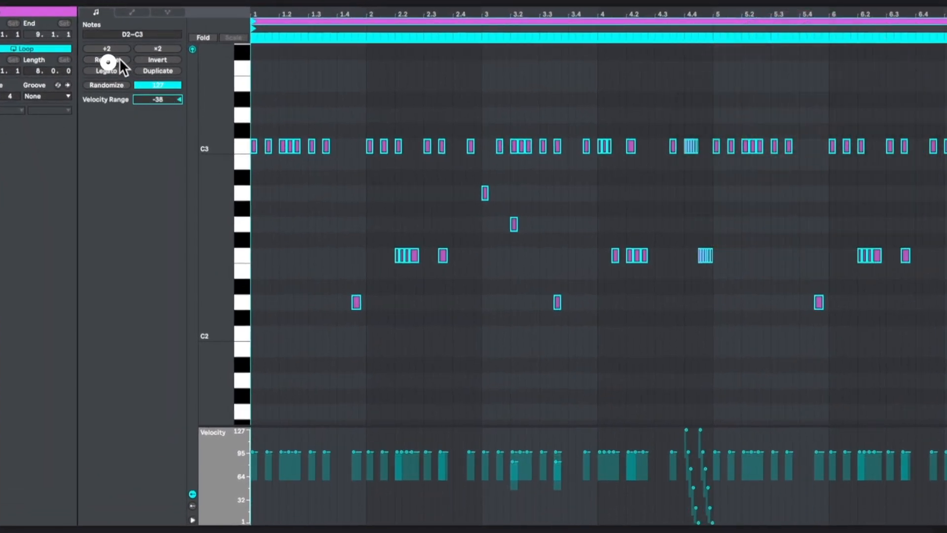
- Reverse the selected MIDI notes and return them to their original order, and invert their pitches
click(120, 58)
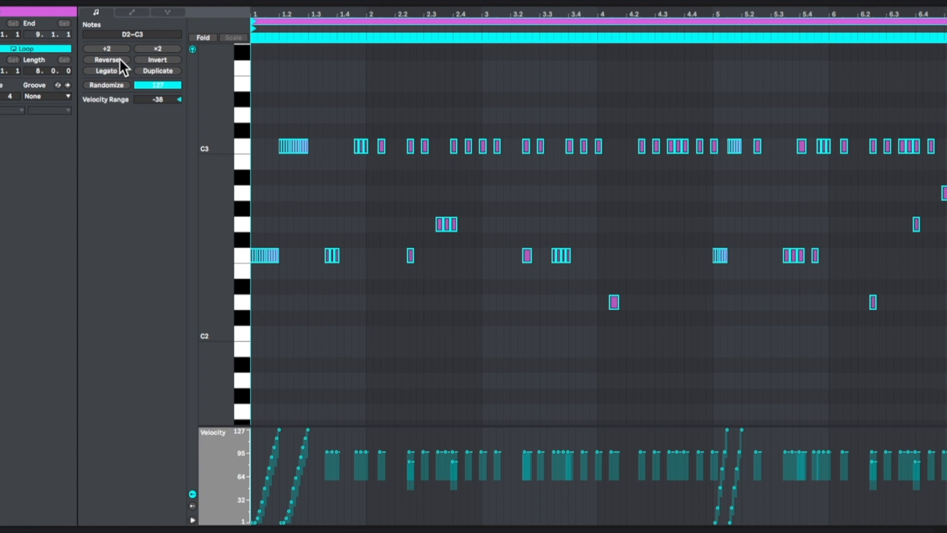
click(119, 58)
click(160, 60)
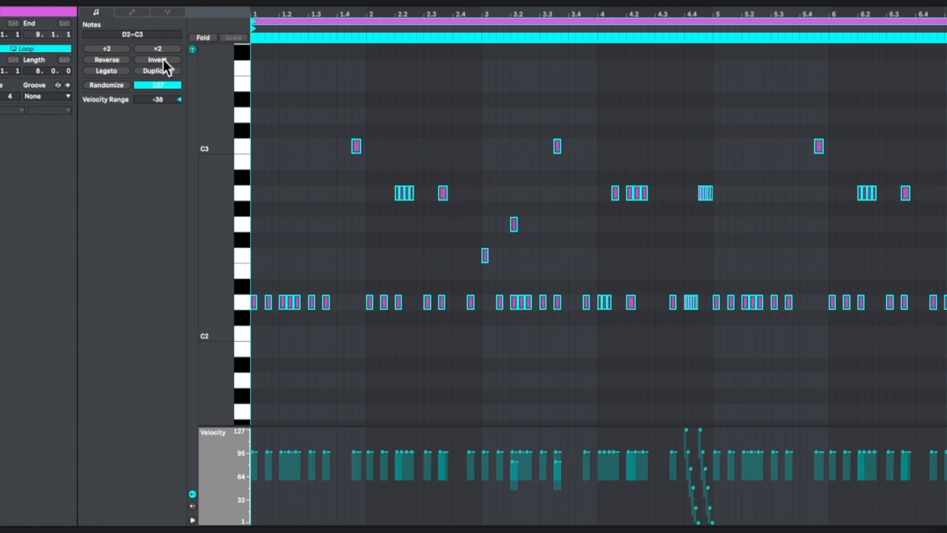
click(162, 59)
click(162, 59)
- Apply legato to the inverted notes and duplicate them with randomized velocities
click(114, 71)
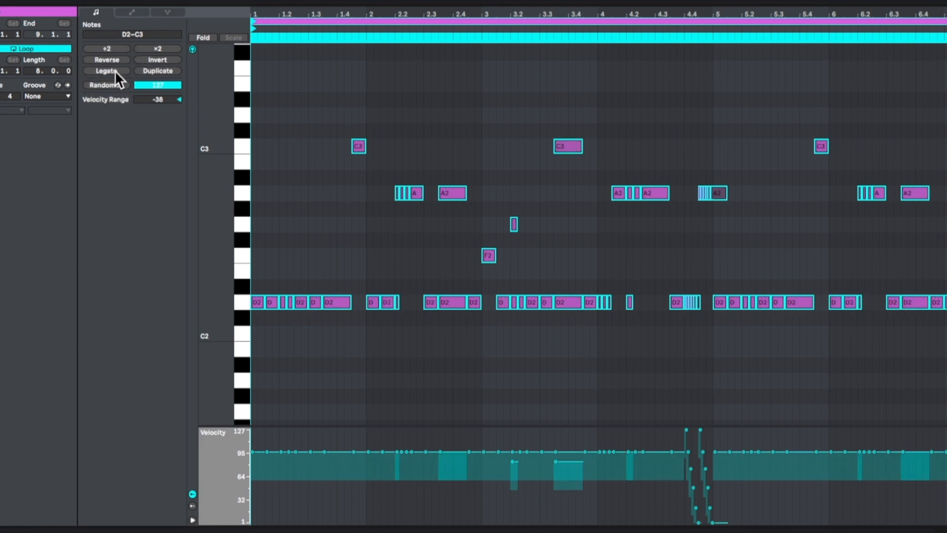
click(155, 69)
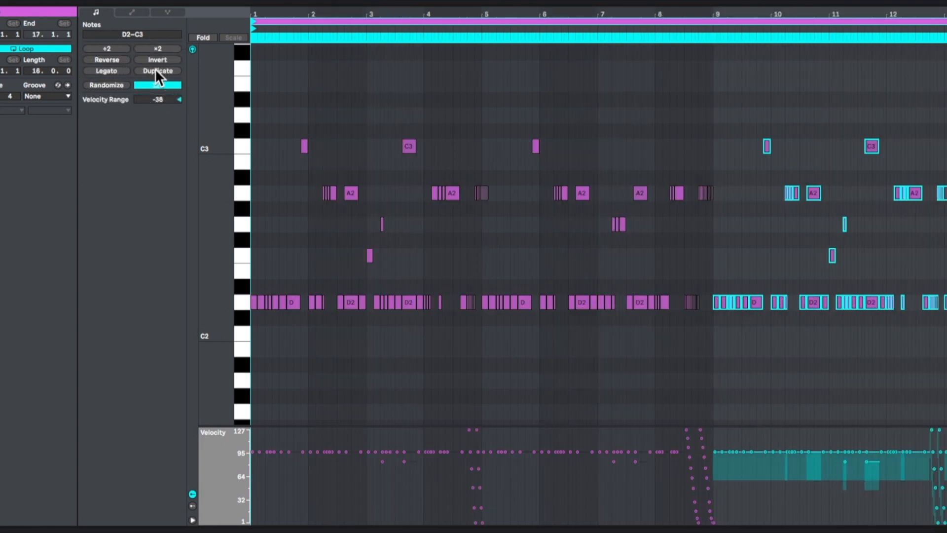
click(116, 84)
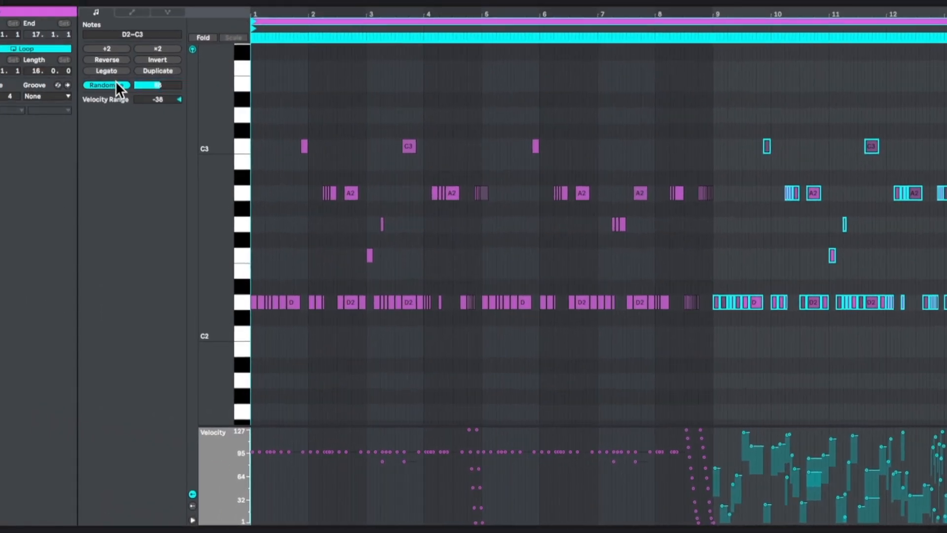
- Try the half-time and double-time scaling on the selected notes, halving, doubling twice and halving again
click(107, 49)
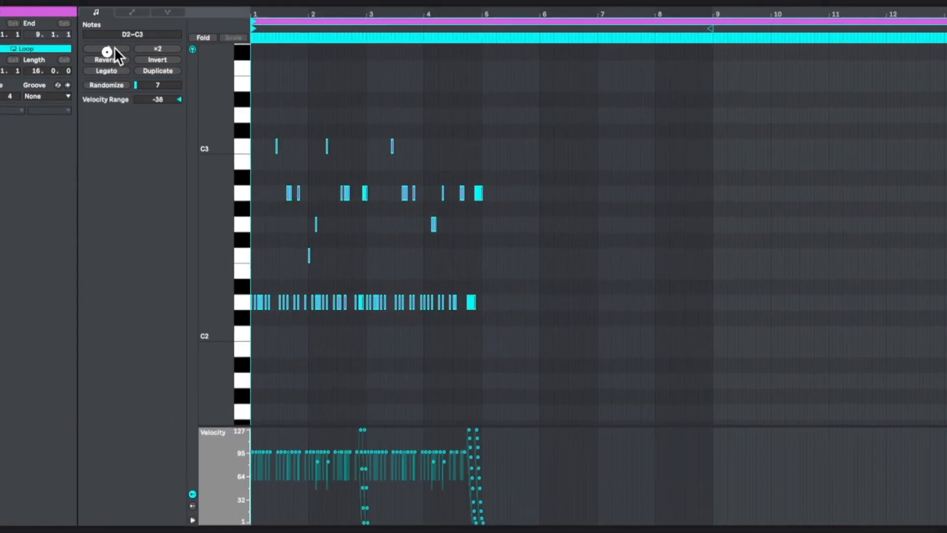
click(157, 49)
click(158, 48)
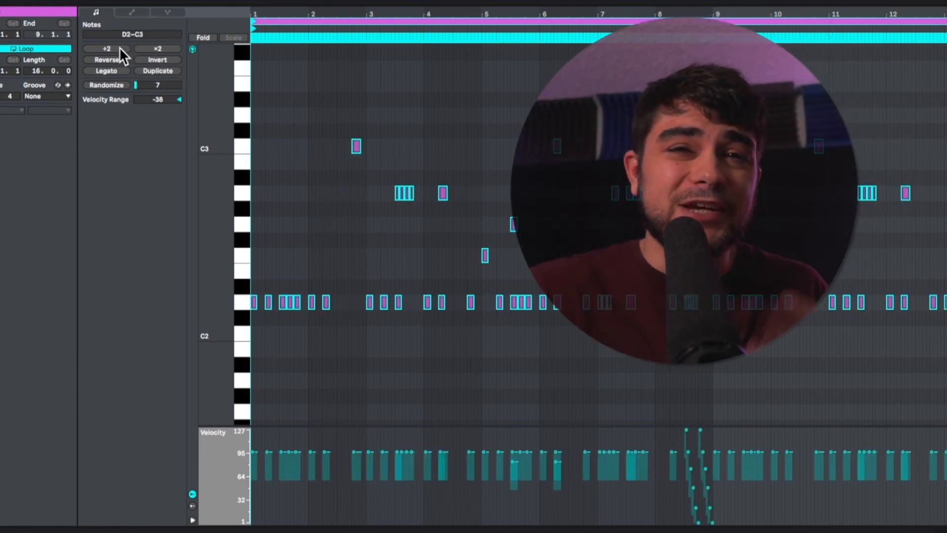
click(117, 48)
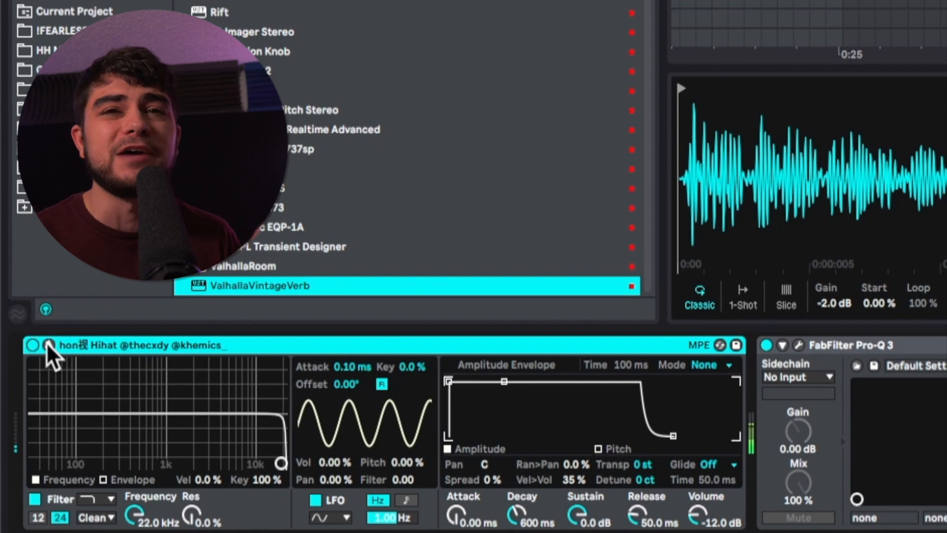
- Toggle the hi-hat Simpler between its compact view and the expanded view with a separate waveform display
click(32, 383)
click(48, 345)
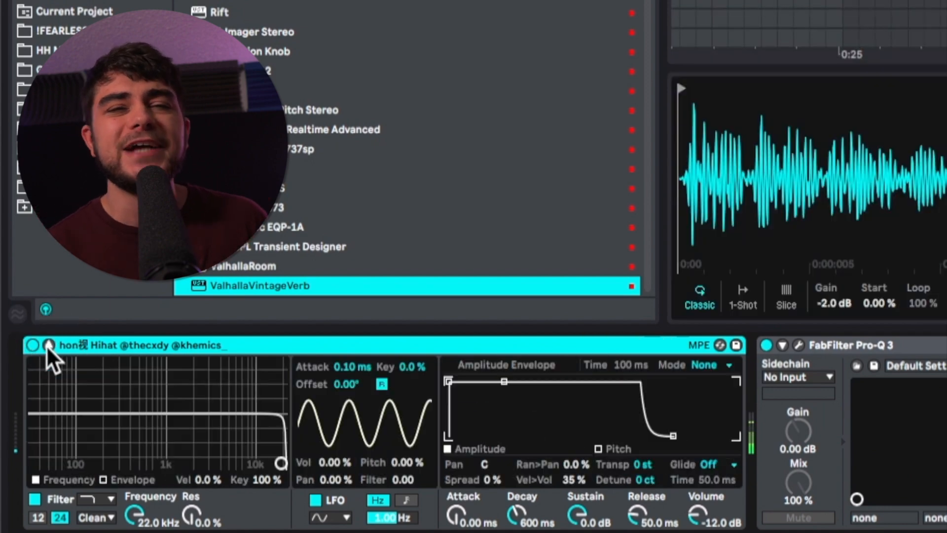
- In the hi-hat's expanded Simpler, enable sample looping and set transposition to -14 st, random pan to 12% and velocity-to-volume to 45%
click(49, 345)
click(49, 346)
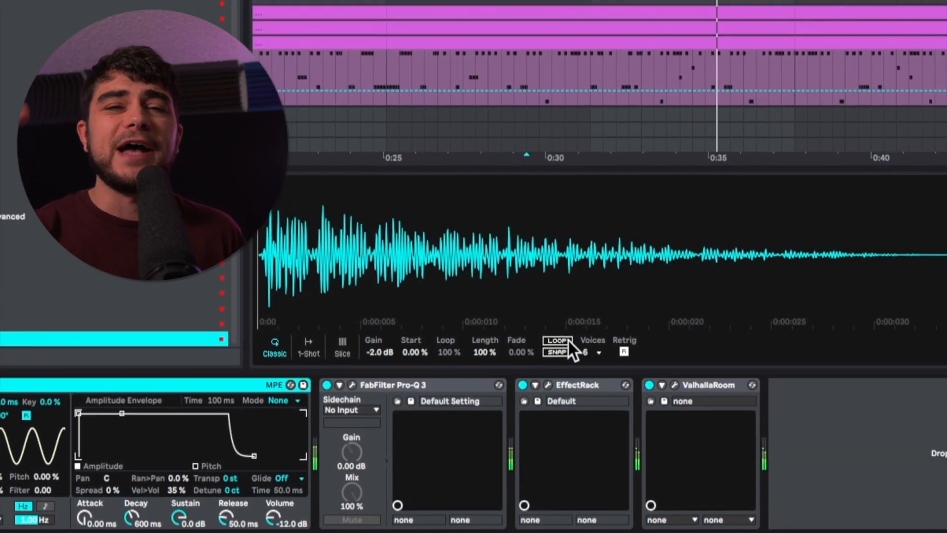
click(872, 308)
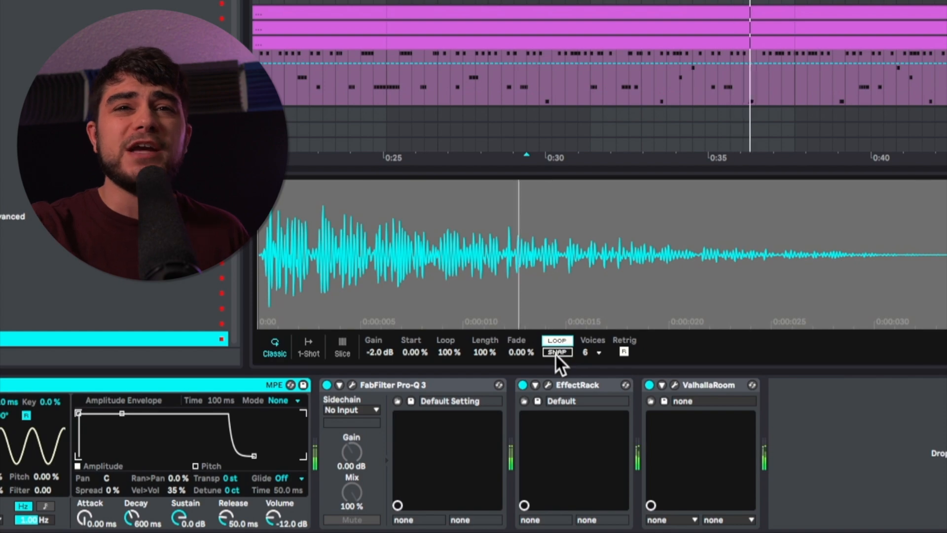
click(591, 352)
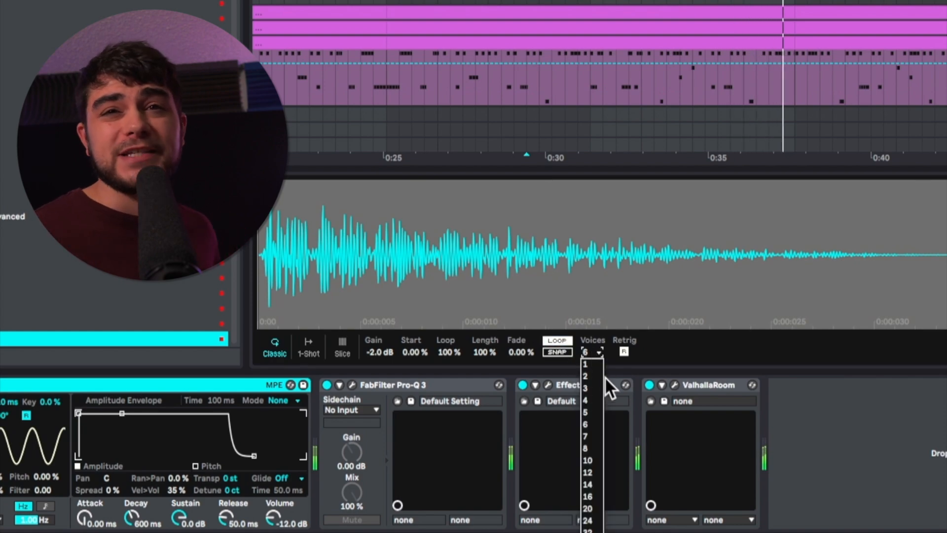
click(578, 438)
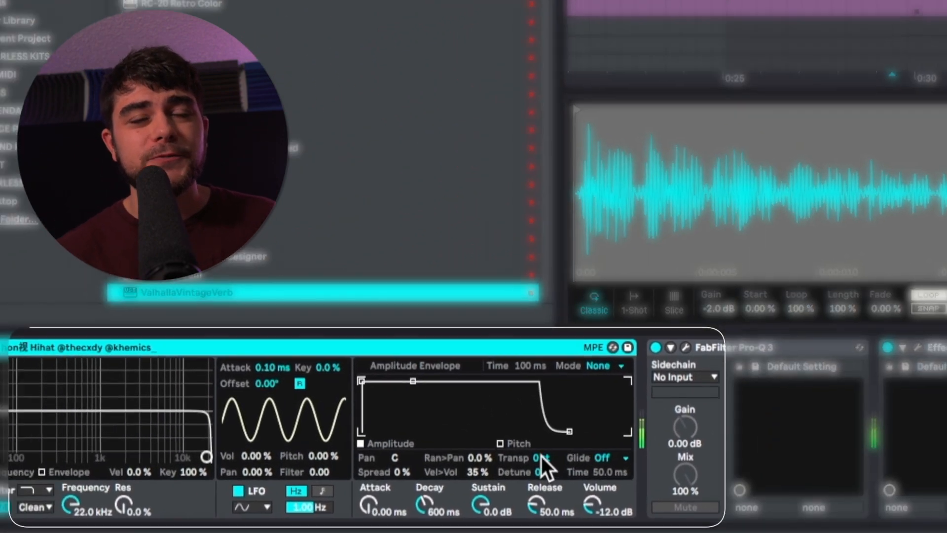
drag(541, 456, 564, 429)
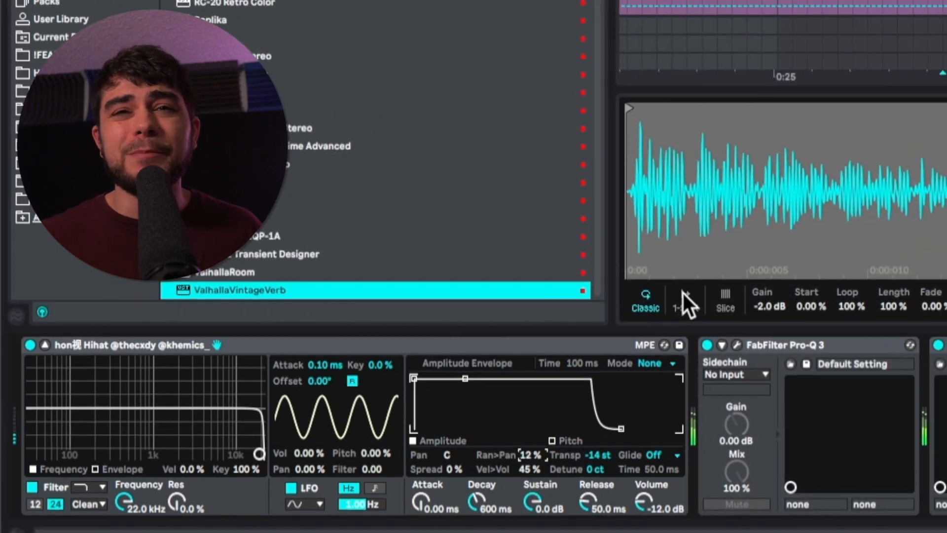
- Switch the hi-hat Simpler to 1-Shot playback, toggle Snap and lower the sample gain
click(715, 292)
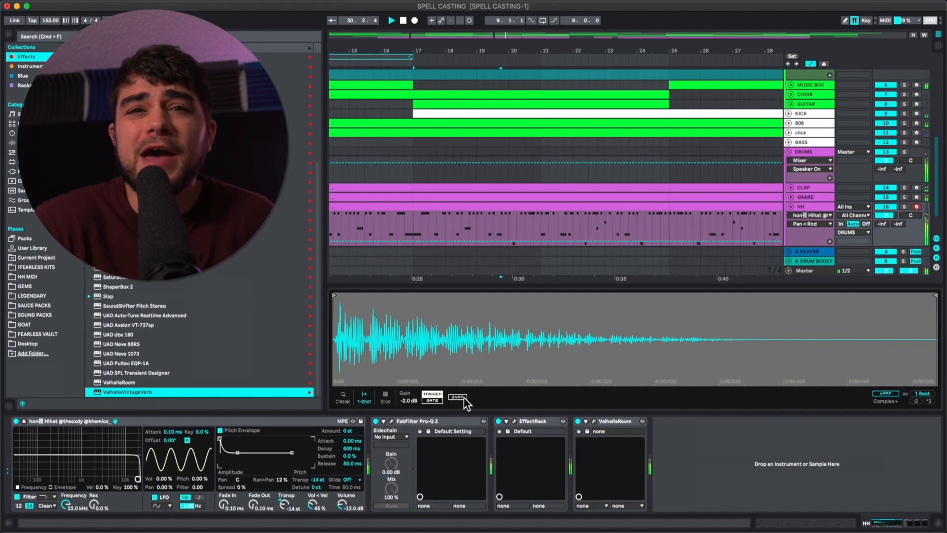
click(501, 387)
click(457, 397)
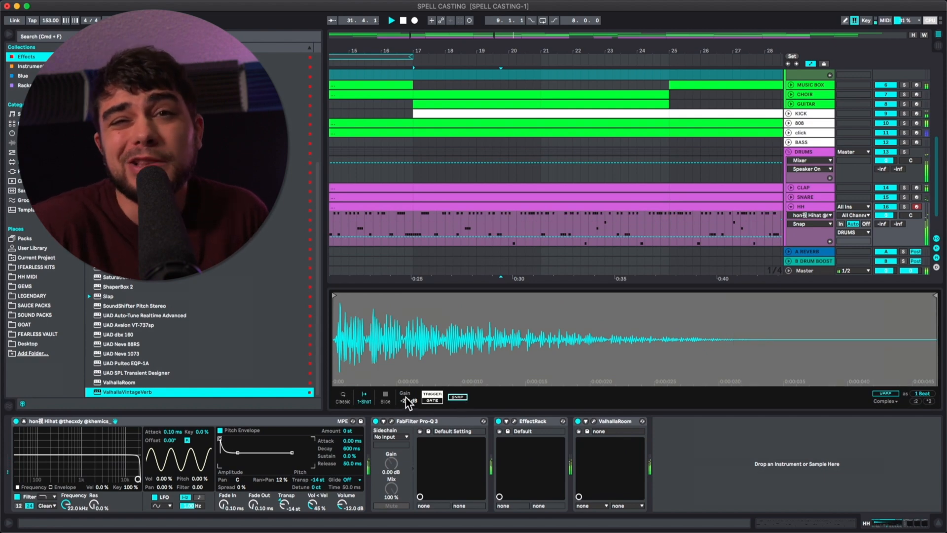
drag(408, 400, 409, 417)
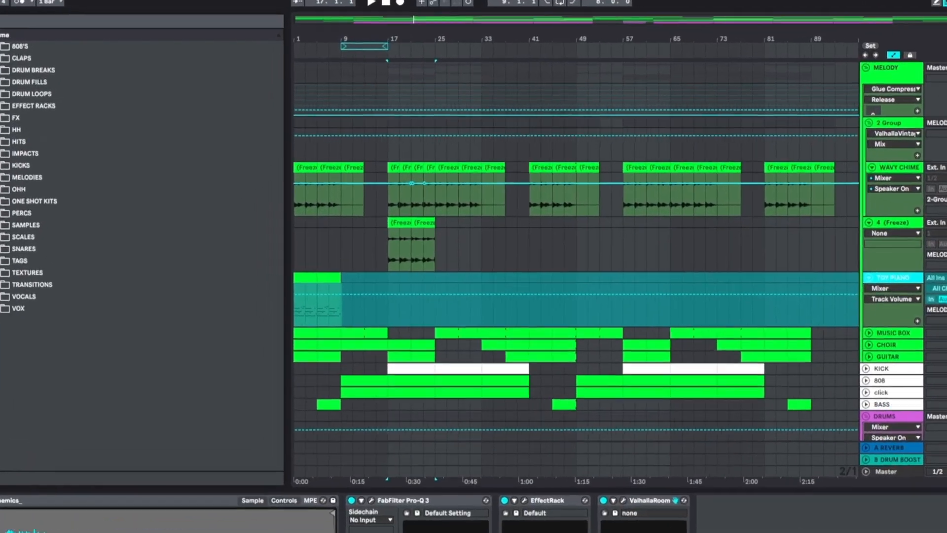
- Add the MAYDAY folder from the MUSIC PRODUCTION directory to the browser's Places and show its contents
click(10, 374)
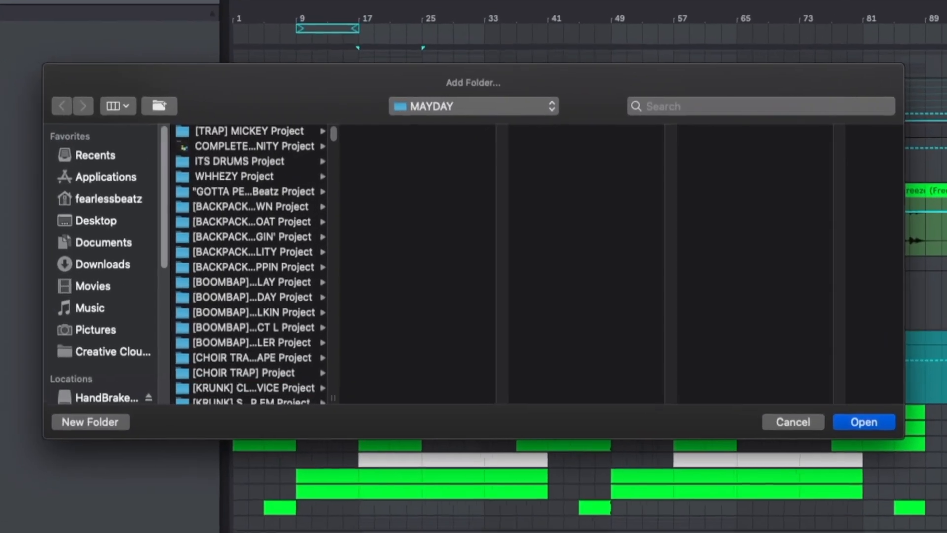
scroll(290, 217, down, 10)
scroll(267, 253, down, 10)
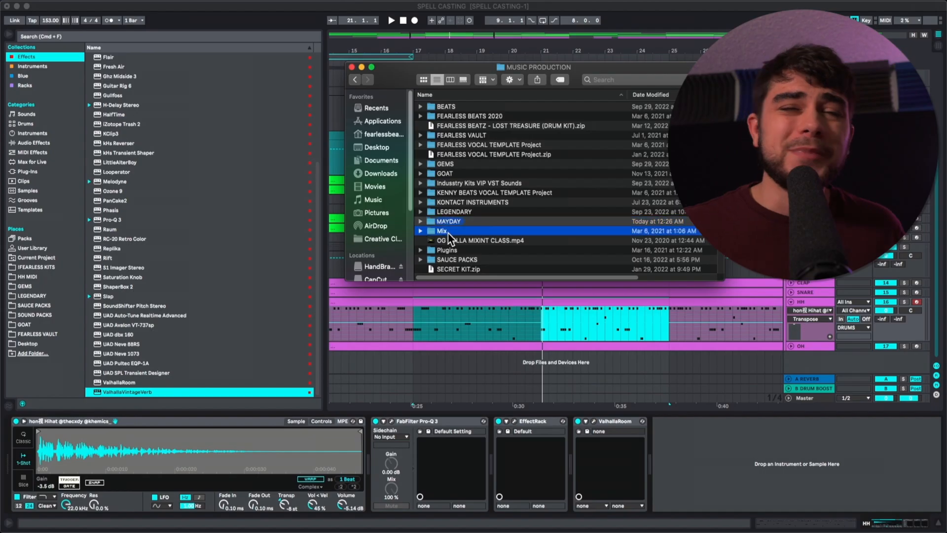
drag(448, 230, 59, 261)
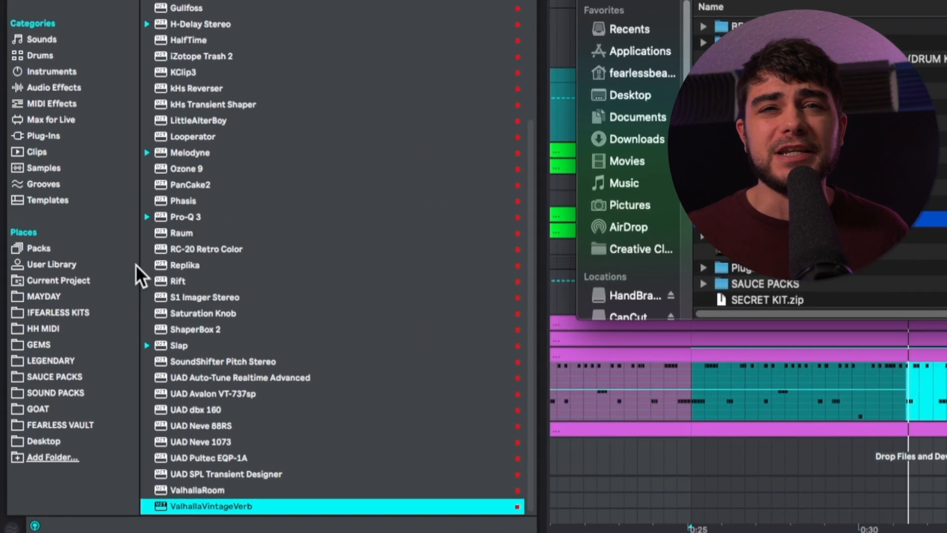
click(32, 271)
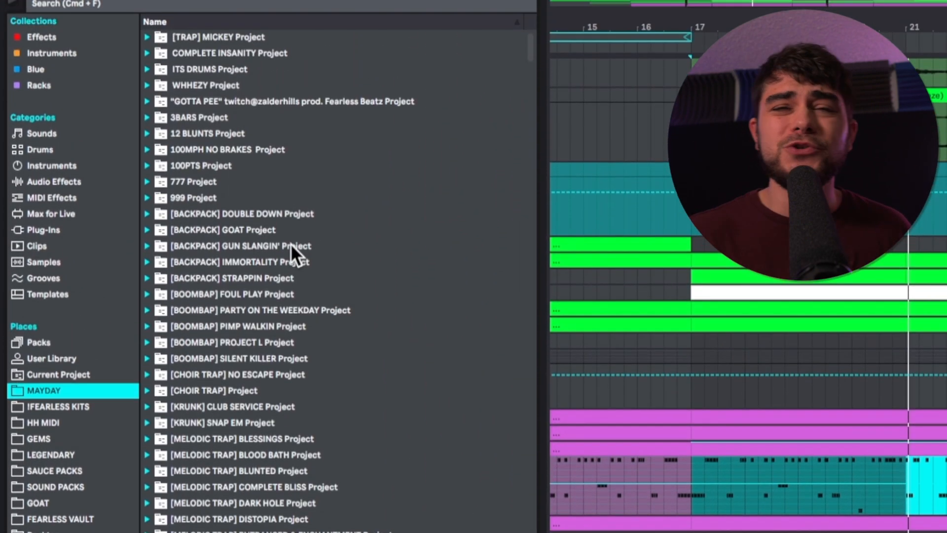
- Unfold the COMPLETE INSANITY project down to the LEAD group in its Live set and try bringing the 3-checks track into the arrangement
click(160, 3)
click(164, 87)
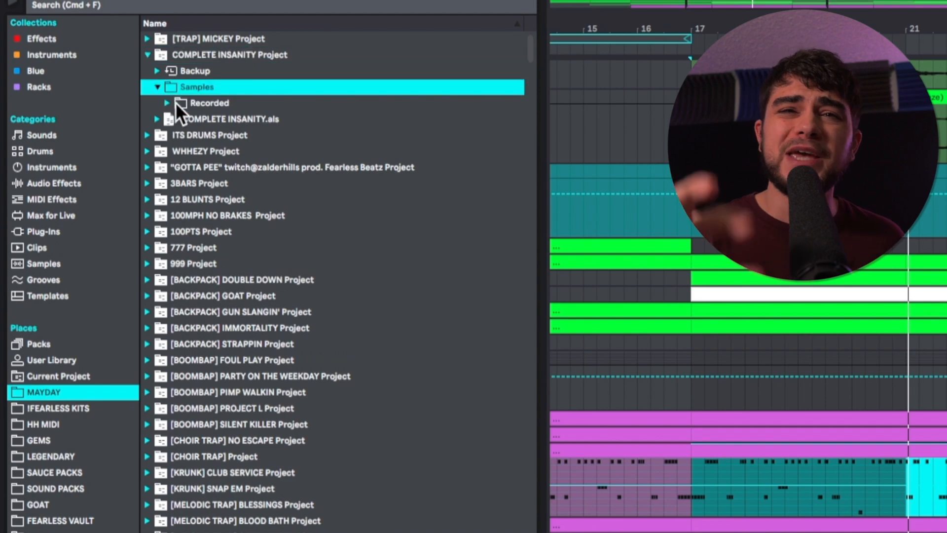
click(167, 101)
click(159, 118)
click(167, 119)
click(211, 152)
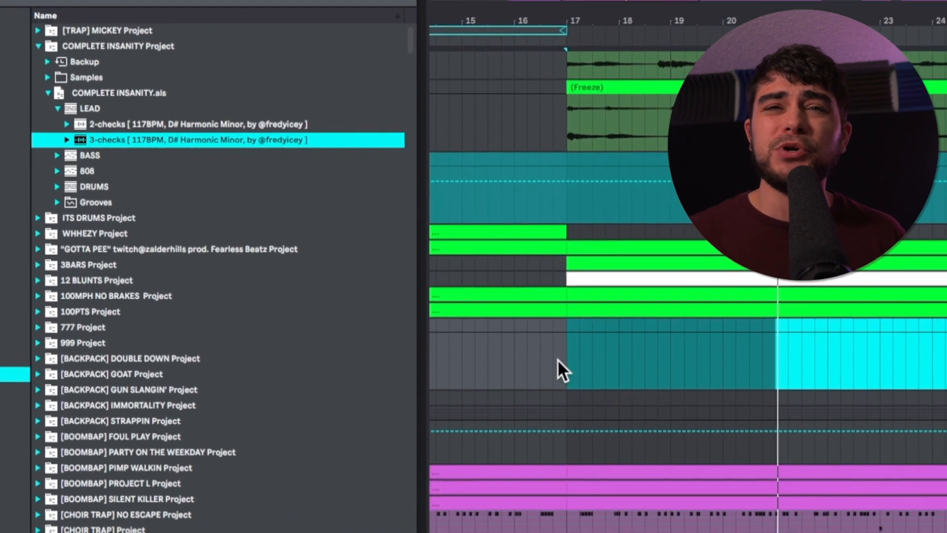
drag(557, 359, 592, 342)
- Fit the arrangement to the full width and switch the hi-hat track back and forth between its MIDI clip view and device view
click(870, 289)
key(w)
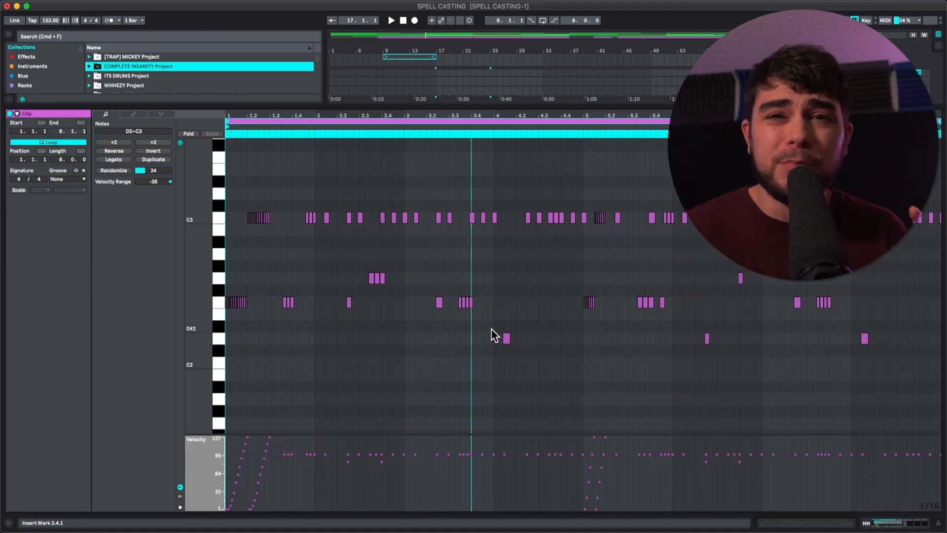
key(shift+Tab)
key(shift+Tab)
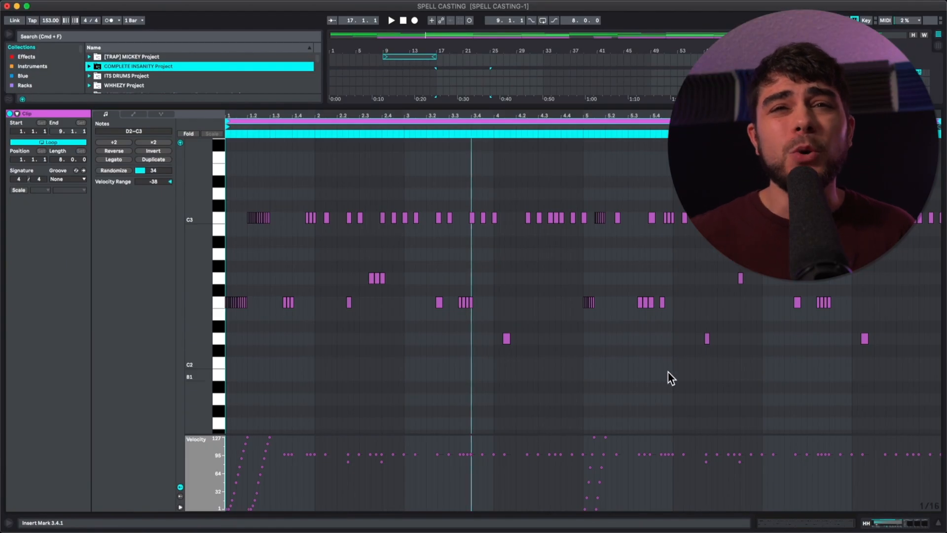
key(shift+Tab)
key(shift+Tab)
key(shift+Tab)
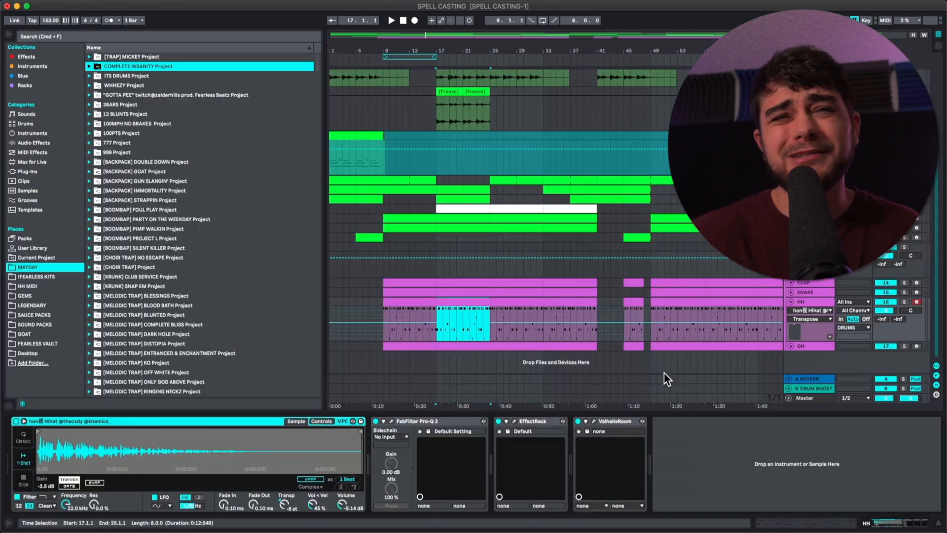
key(shift+Tab)
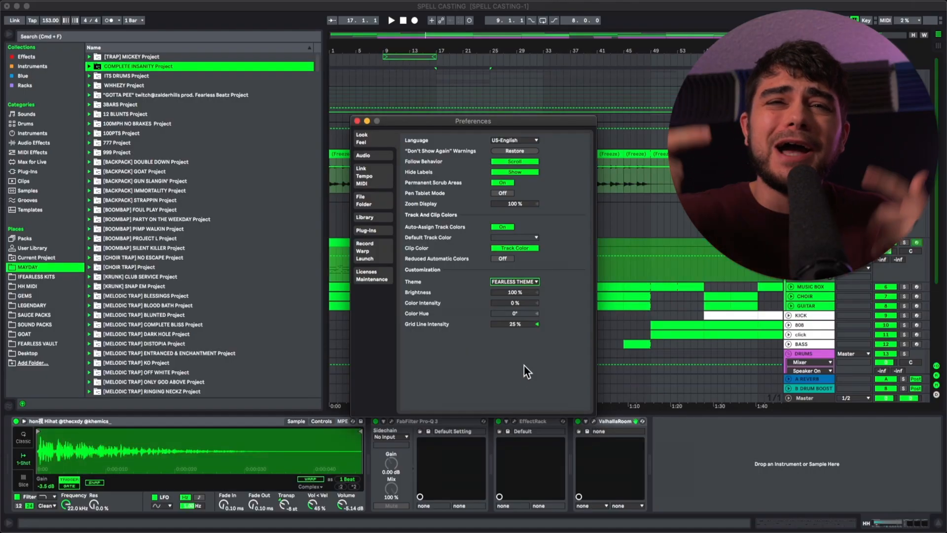
- Try the FEARLESS THEME PINK and OG FEARLESS THEME colour themes, and apply FEARLESS THEME BLUE
click(515, 281)
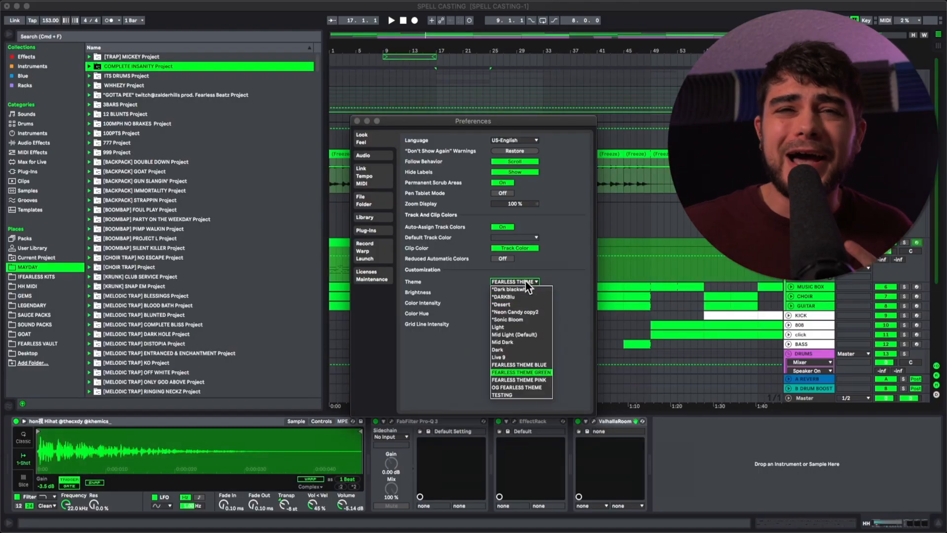
click(519, 379)
click(514, 281)
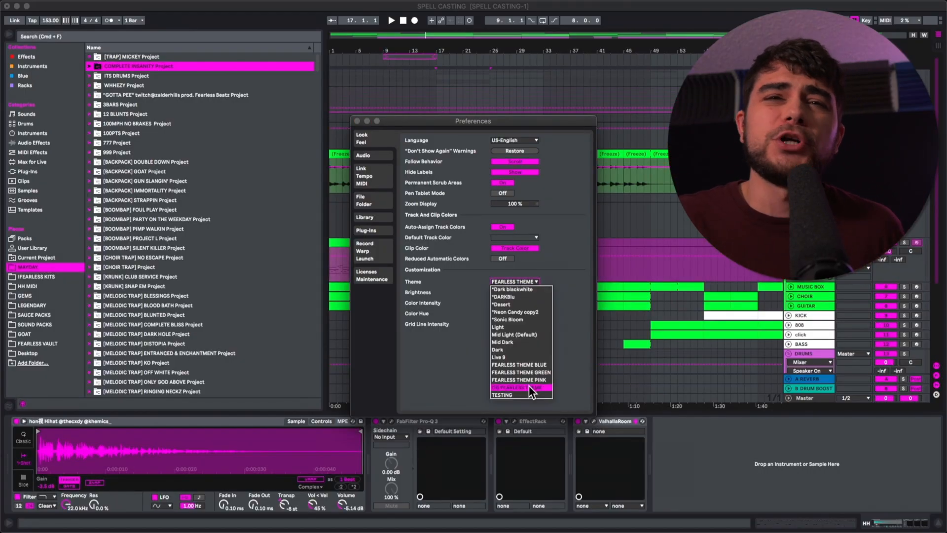
click(529, 386)
click(525, 284)
click(529, 365)
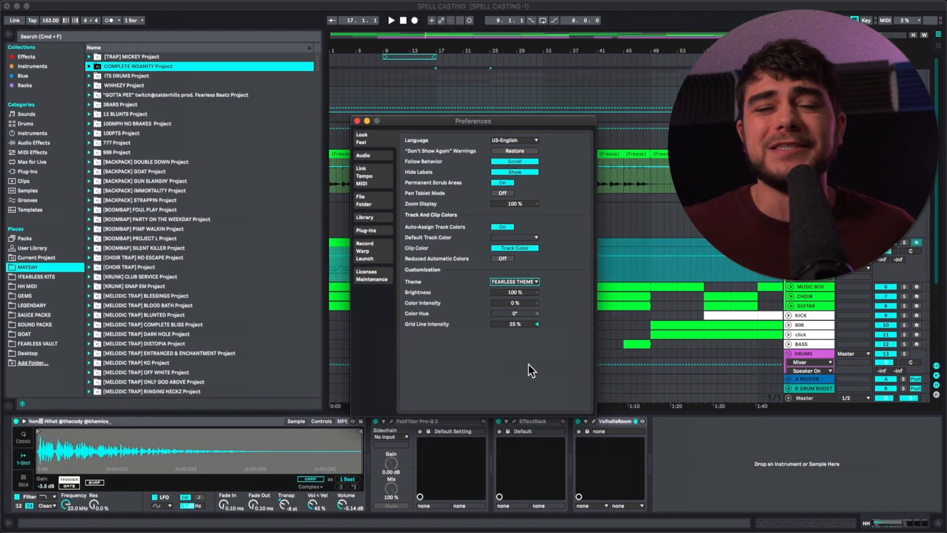